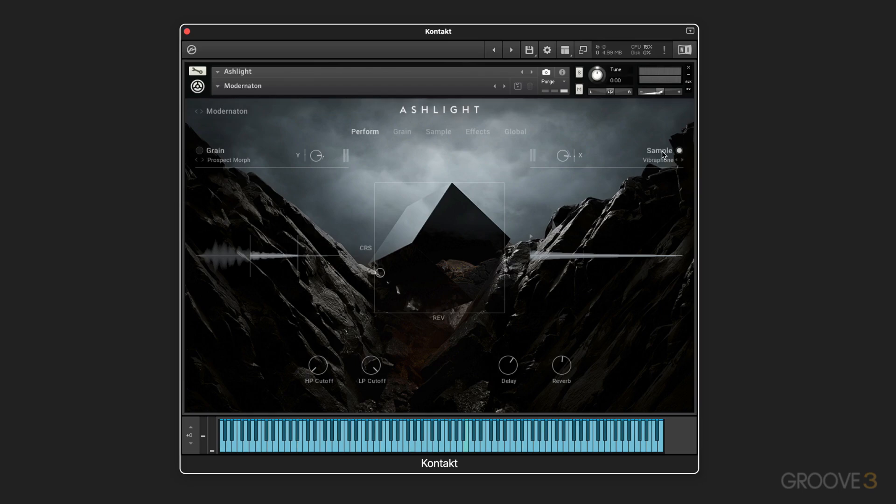
Open the Sample page, try the Hold First Note input mode and return to Polyphonic & Arp.
click(439, 131)
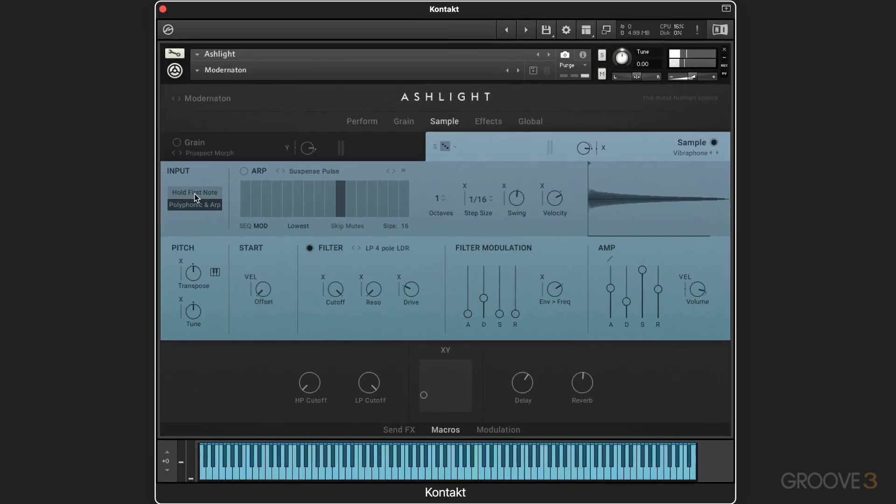
click(208, 193)
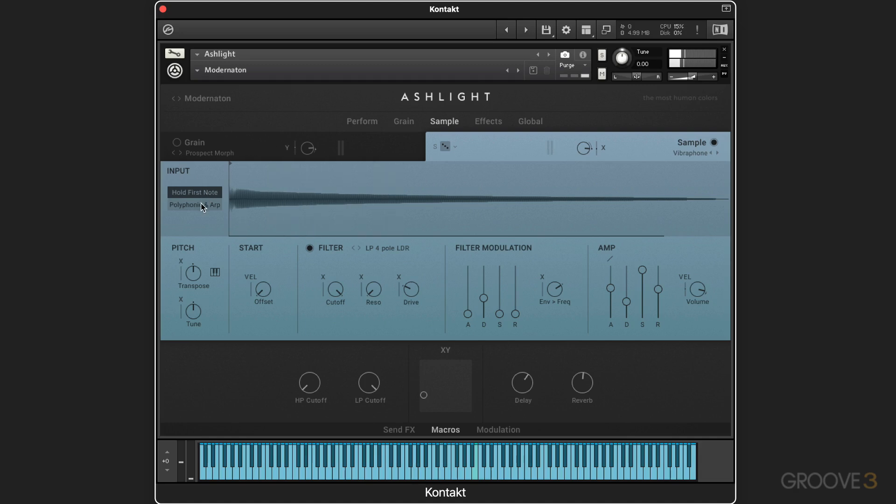
click(196, 206)
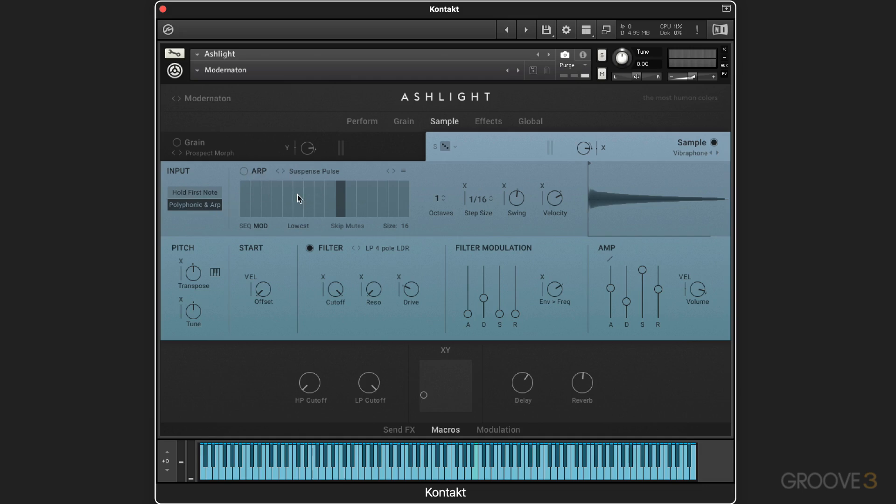
Set the Sample layer's randomizer to Parameters only and randomize the parameters several times.
click(453, 146)
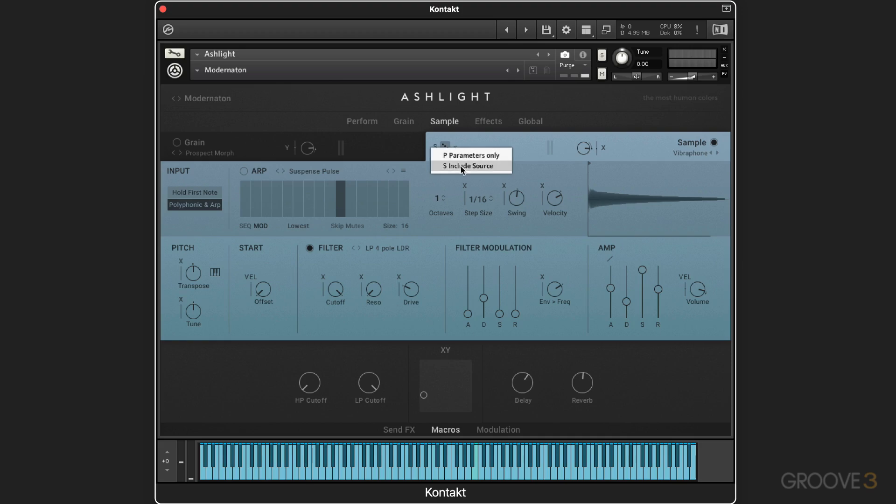
click(465, 158)
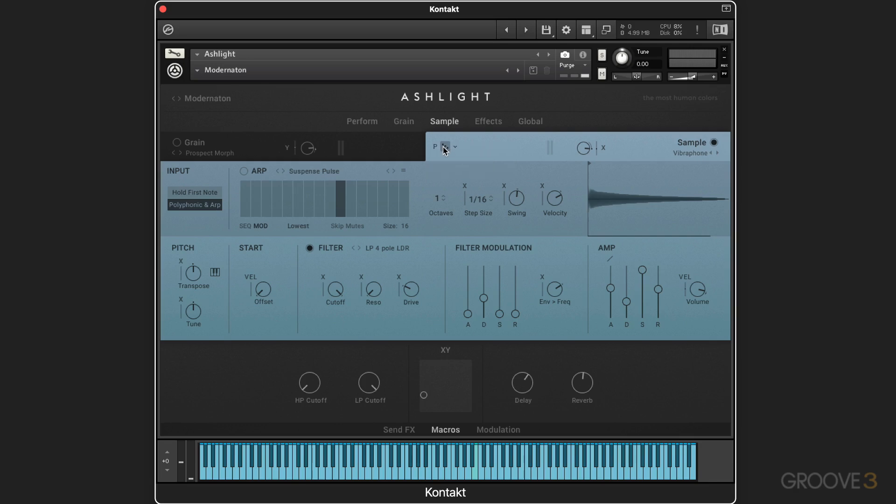
click(445, 148)
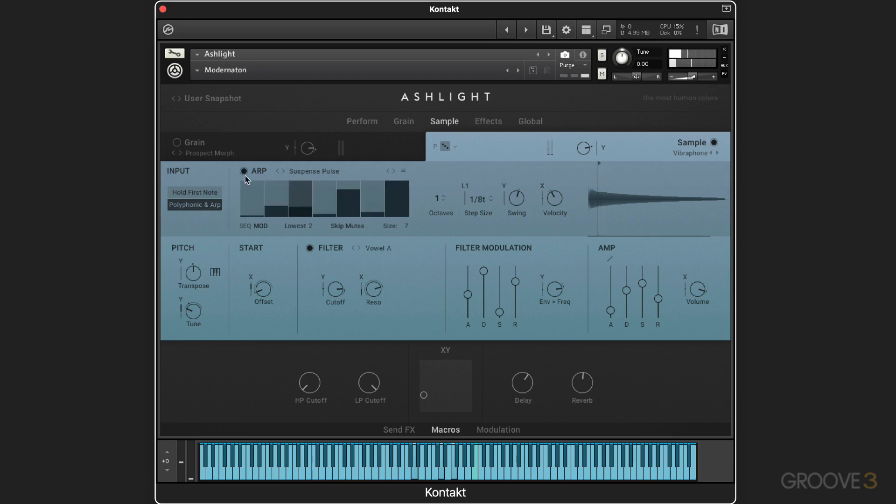
click(446, 147)
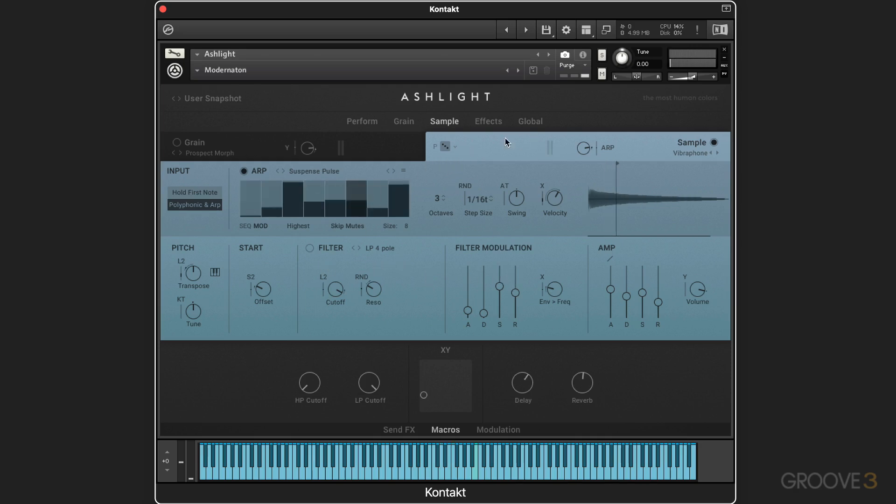
click(446, 147)
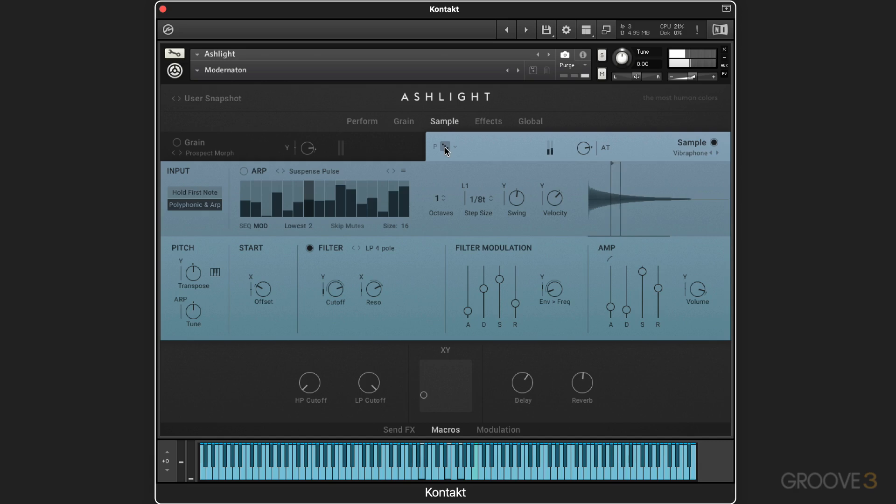
Set the Sample layer's randomizer to Include Source and randomize the sound source and parameters repeatedly.
click(455, 147)
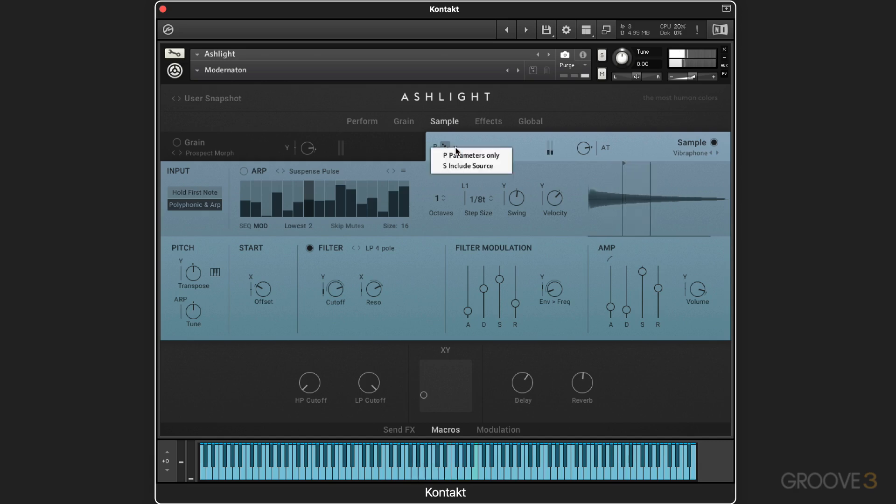
click(461, 166)
click(445, 146)
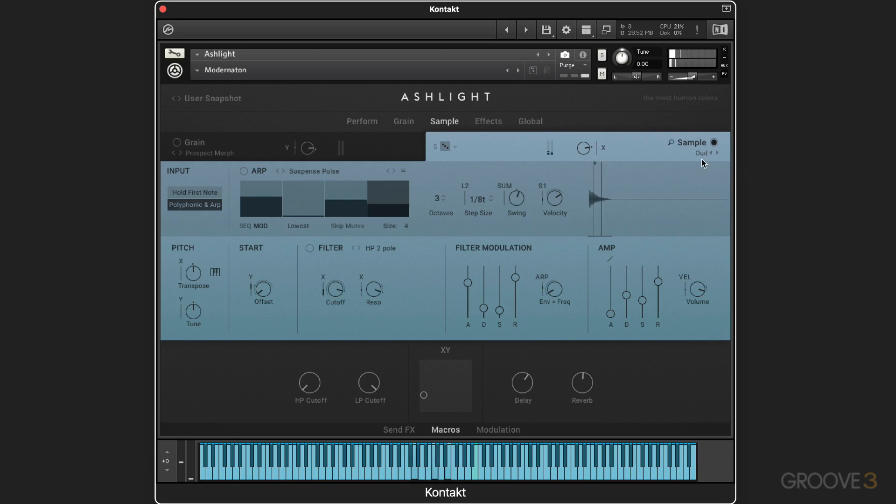
click(445, 147)
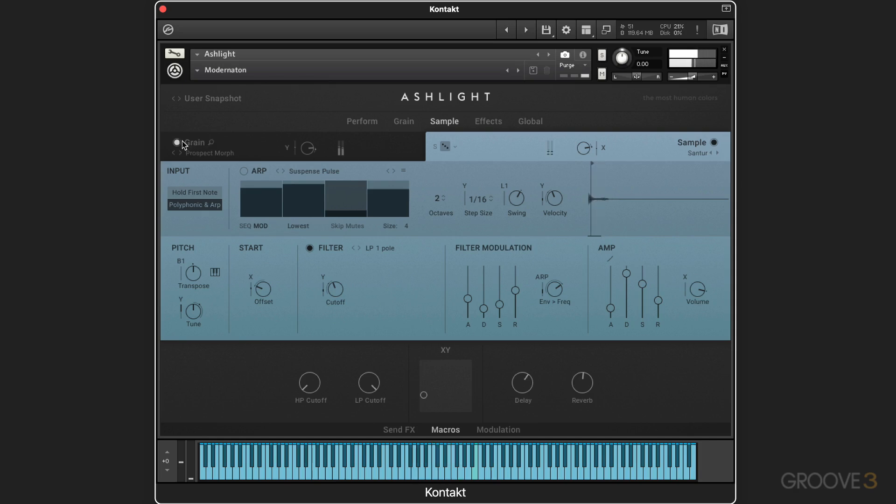
click(447, 147)
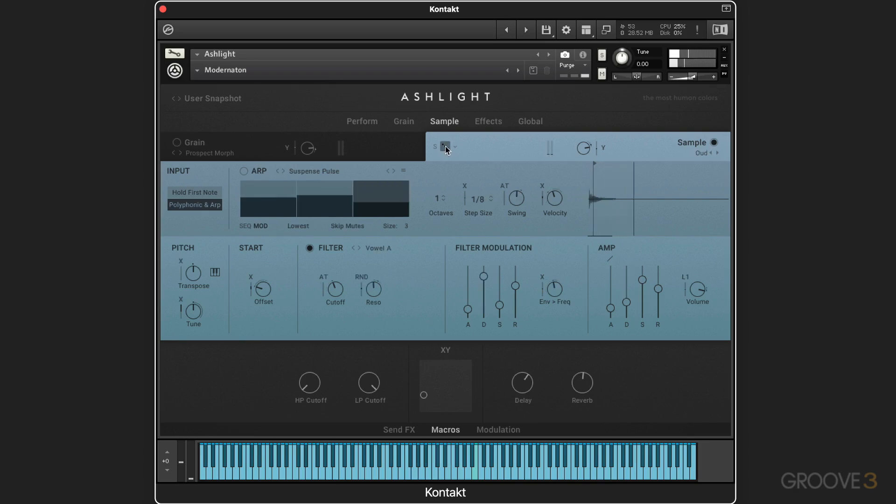
click(445, 147)
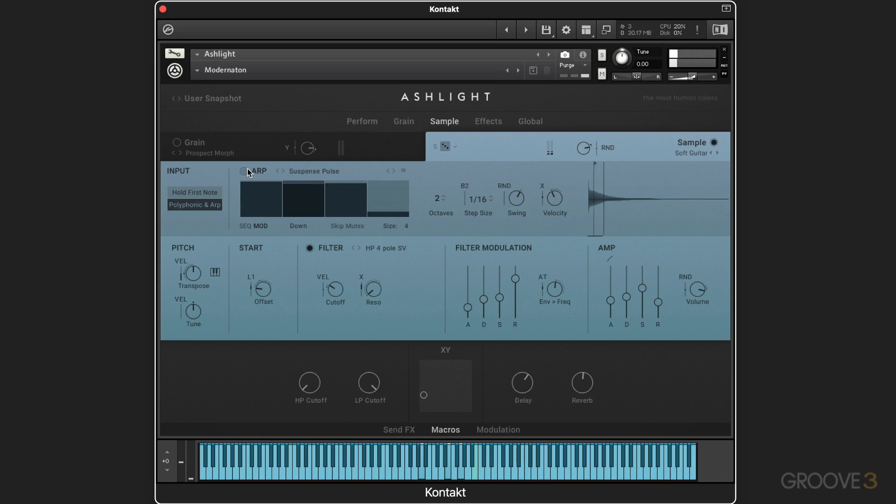
click(448, 148)
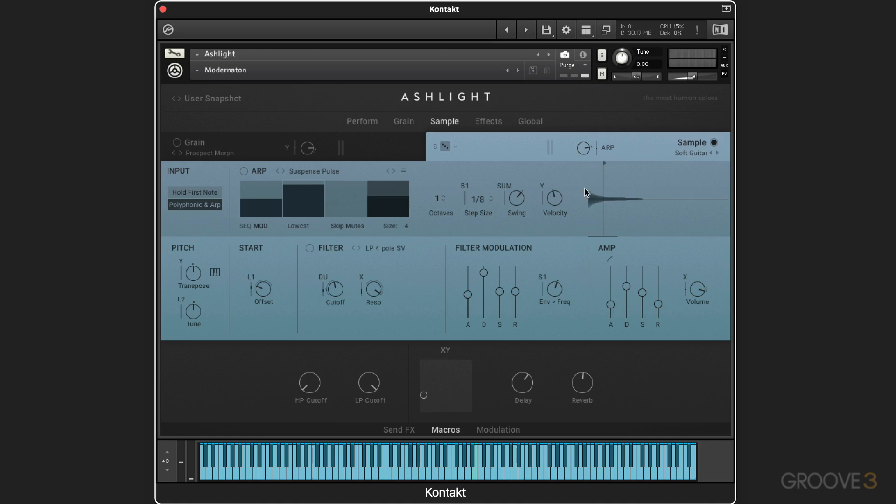
Shift the sample's start point along the waveform and adjust the Start Offset amount.
click(604, 163)
mouse_move(595, 166)
mouse_down()
mouse_move(590, 161)
mouse_move(658, 166)
mouse_up()
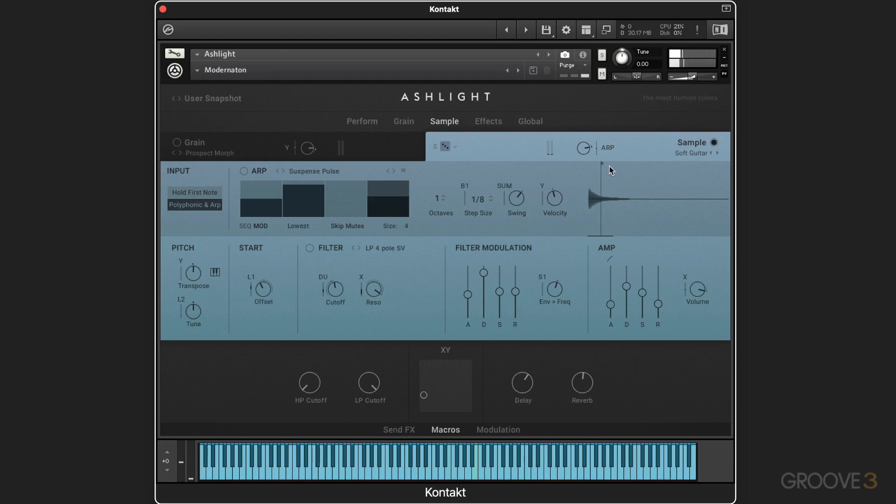
drag(603, 164, 688, 168)
mouse_move(264, 289)
mouse_down()
mouse_move(262, 318)
mouse_move(266, 288)
mouse_up()
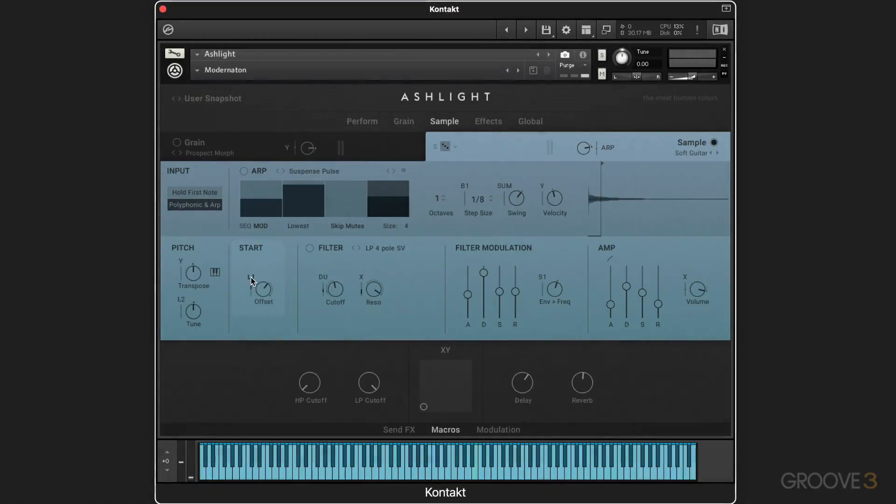
Check the Start Offset's modulation source, and give LFO 1 a sine shape with a higher frequency.
click(251, 277)
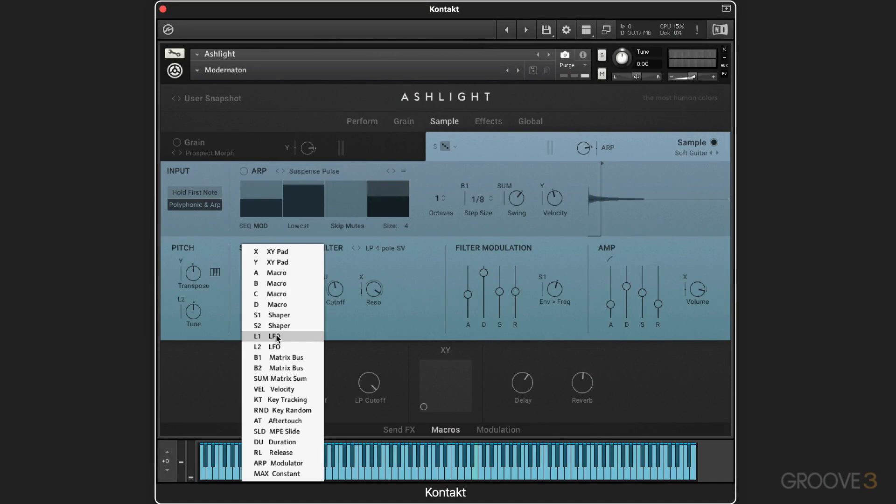
click(391, 368)
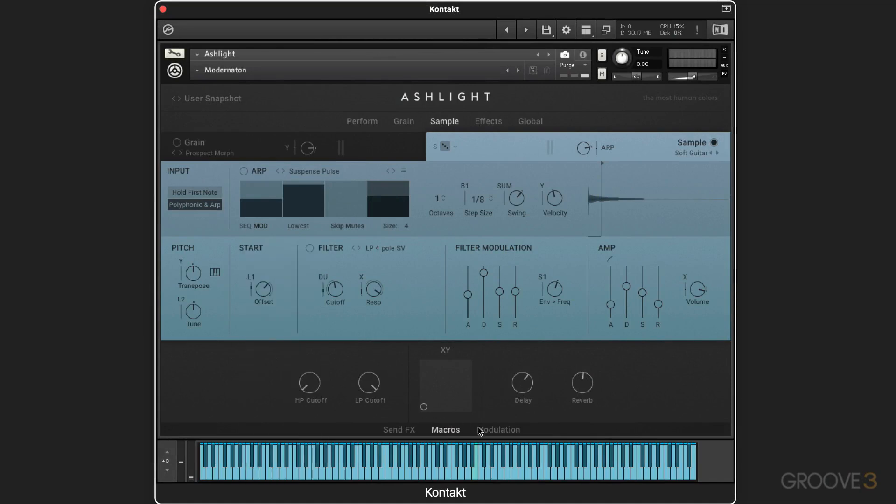
click(496, 429)
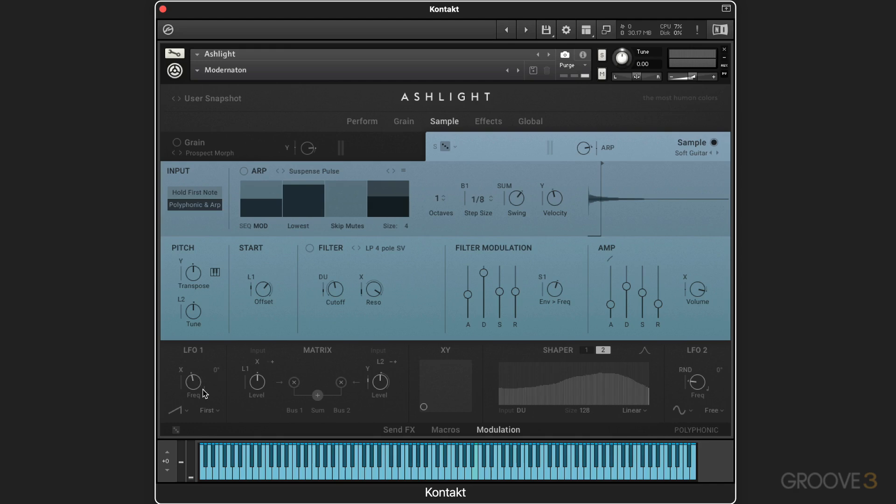
drag(191, 381, 190, 383)
click(186, 414)
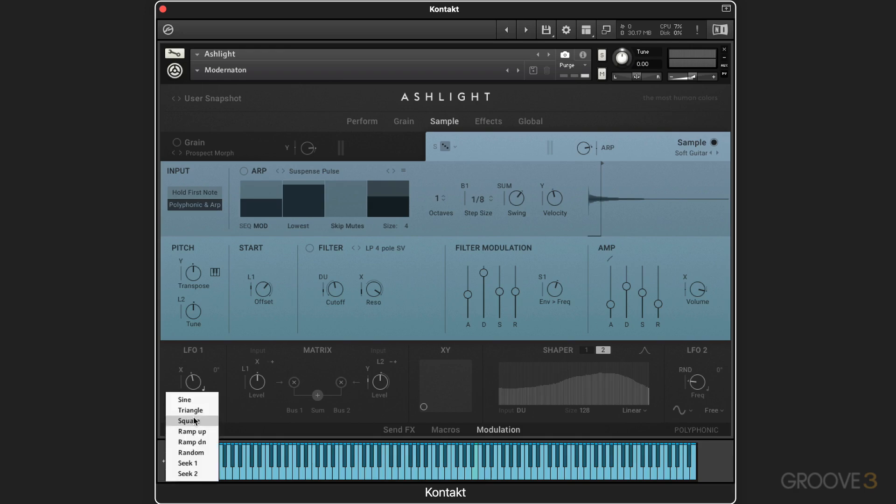
click(193, 401)
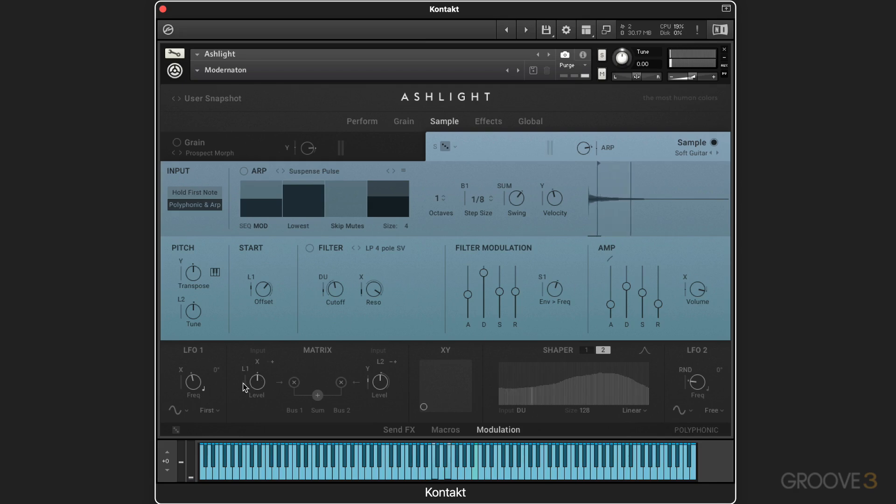
drag(189, 384, 190, 357)
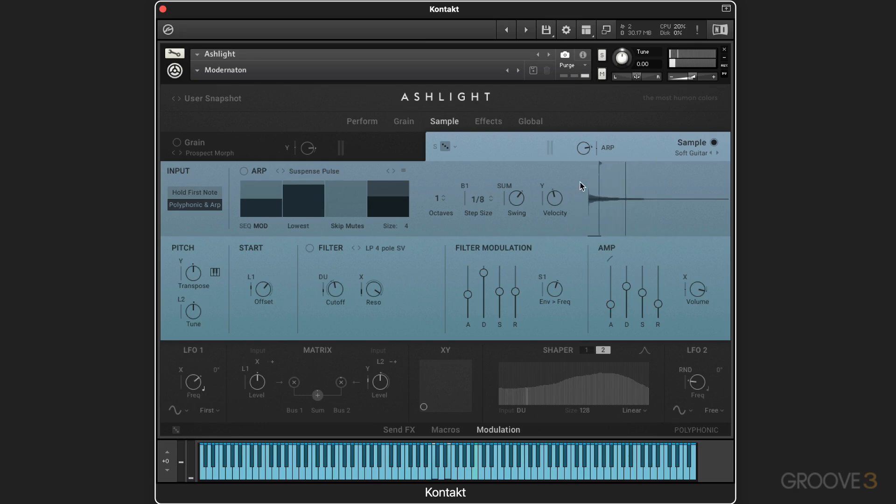
Raise the Start Offset amount and vary the depth of its LFO 1 modulation.
drag(597, 163, 601, 162)
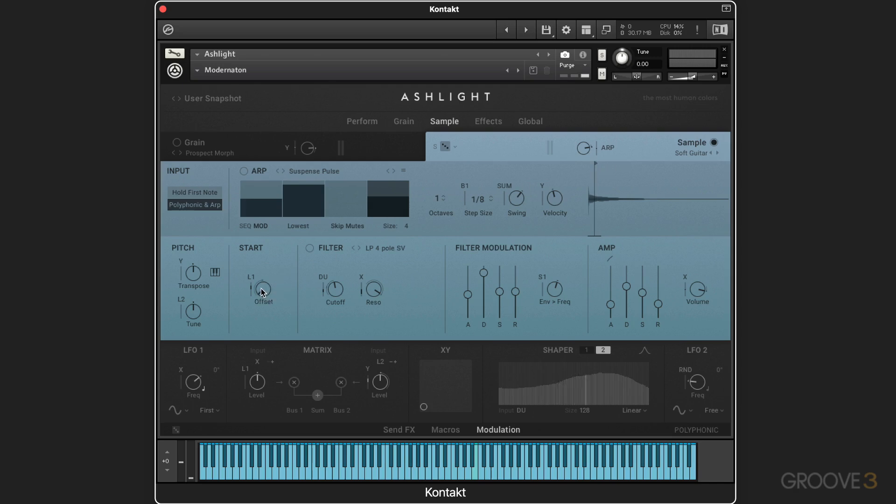
drag(261, 288, 272, 145)
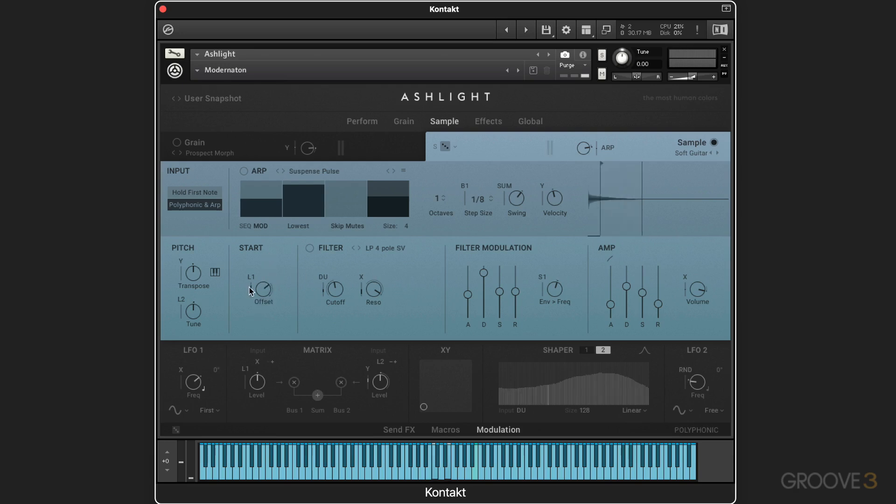
drag(250, 288, 251, 260)
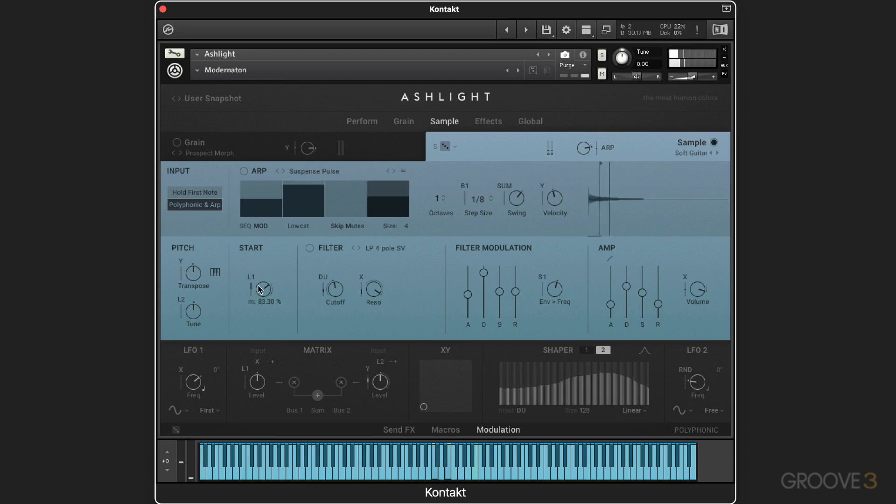
drag(251, 290, 251, 404)
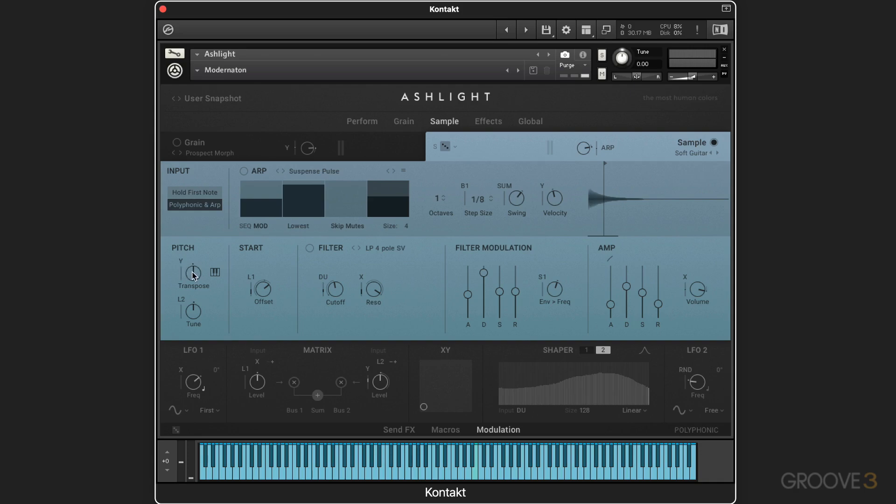
Try different Transpose and Tune amounts with the Grain layer off, and return Transpose to its centre position.
drag(191, 273, 162, 335)
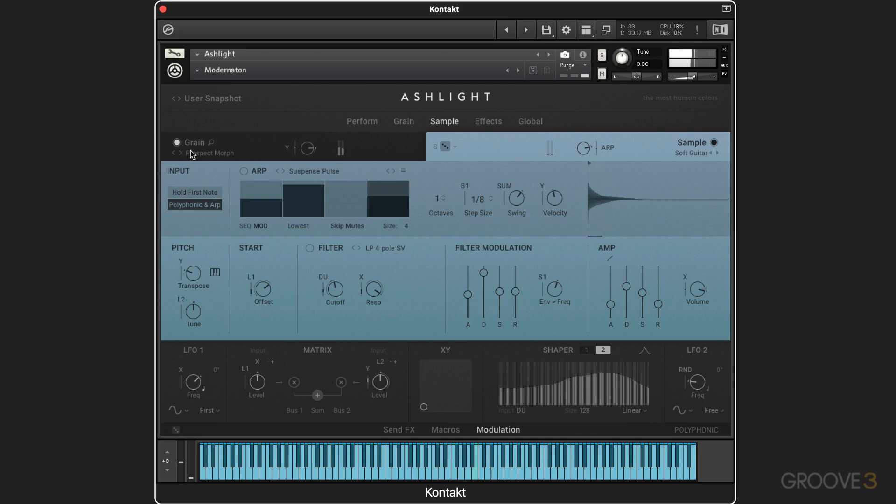
click(177, 143)
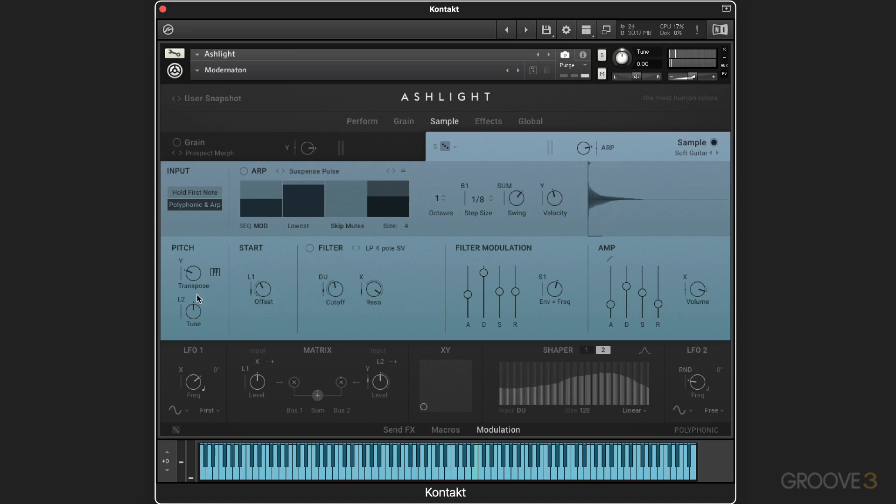
drag(194, 308, 195, 212)
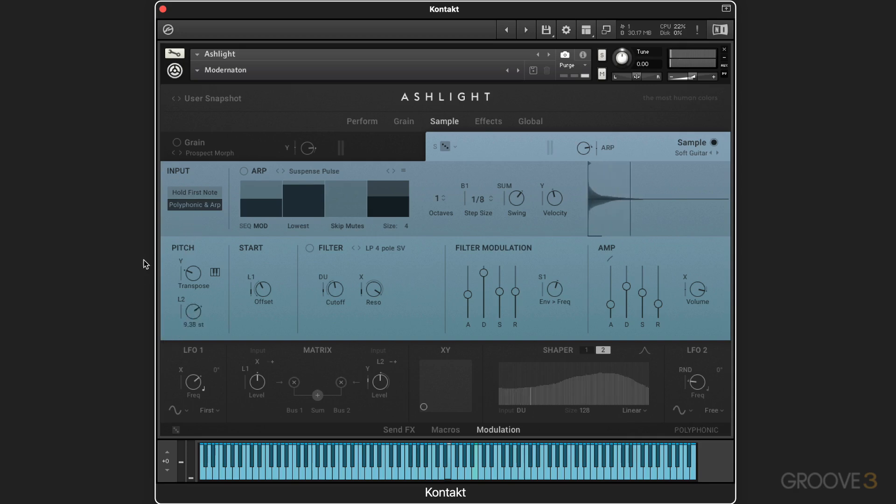
drag(146, 242, 124, 309)
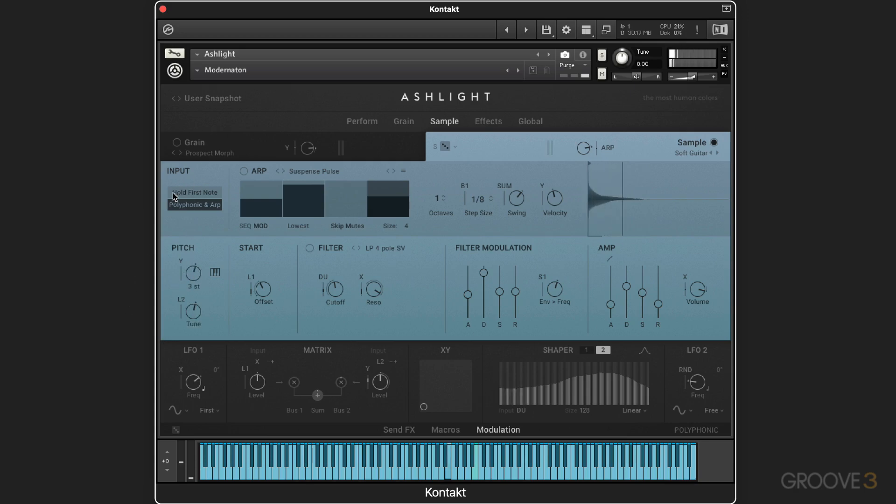
drag(172, 192, 149, 258)
super+click(192, 270)
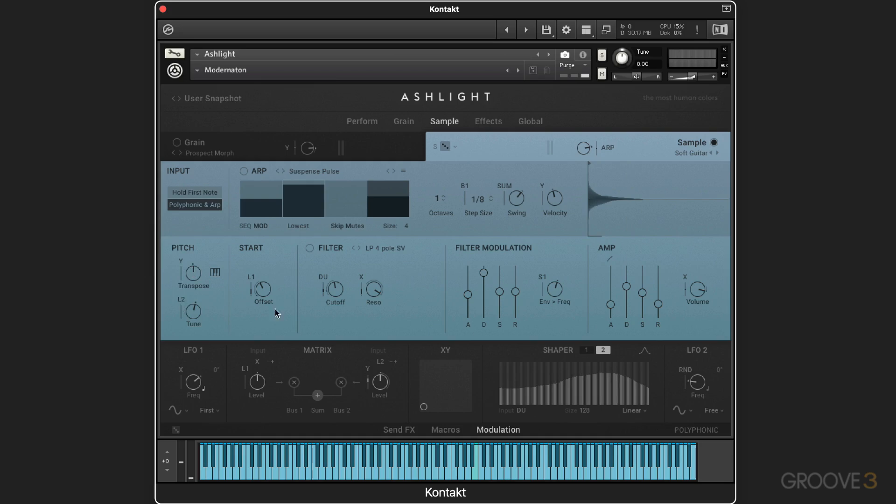
Check Tune's modulation source and increase the depth of its LFO 2 modulation.
click(182, 301)
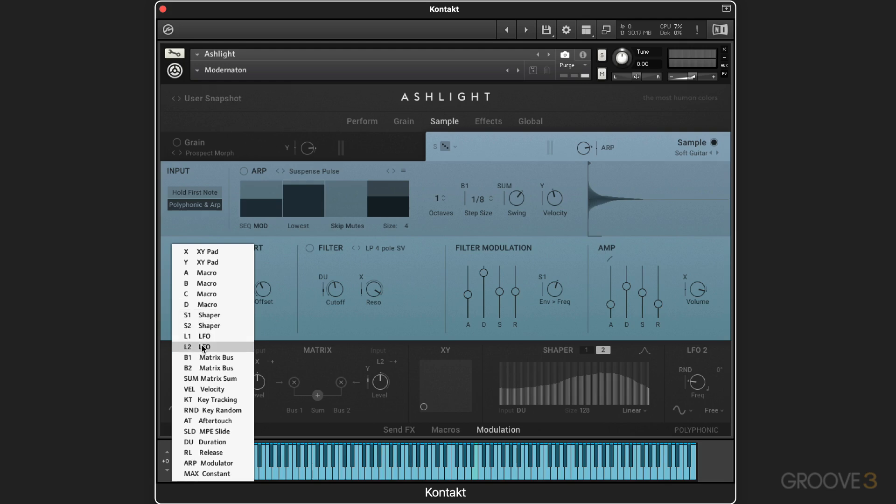
click(284, 318)
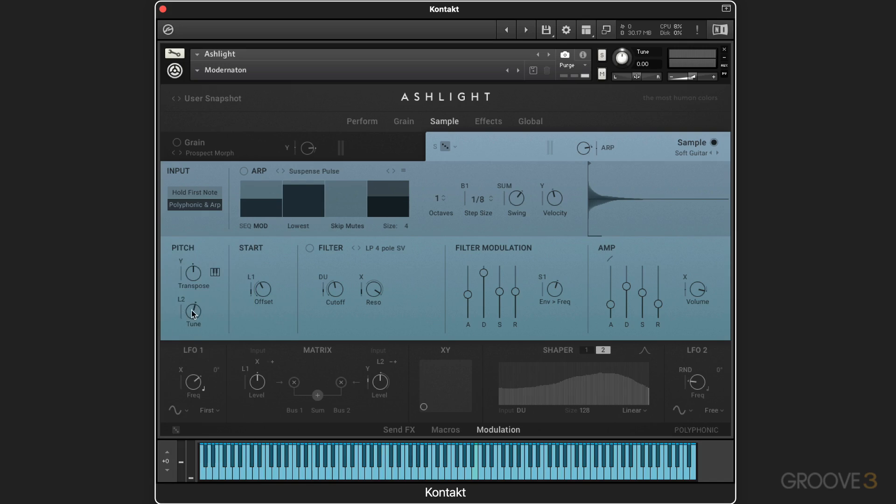
drag(180, 312, 185, 233)
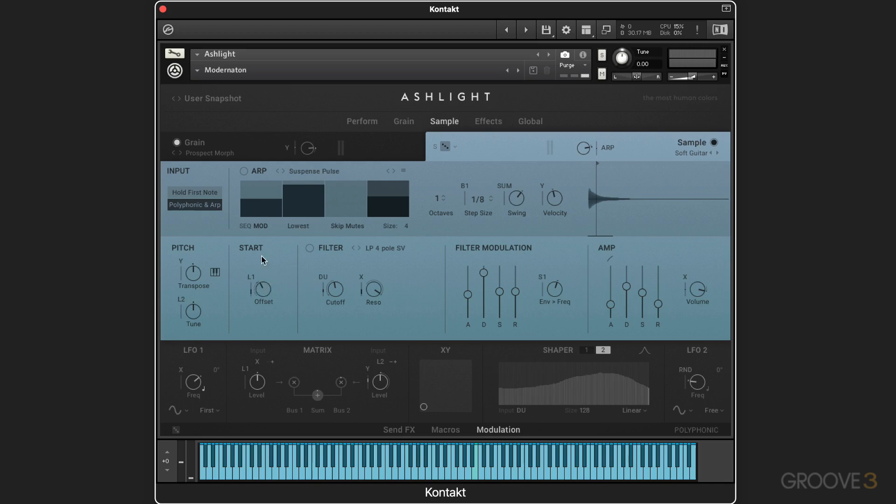
Assign Aftertouch as the Start Offset's modulation source and raise its modulation depth.
click(252, 281)
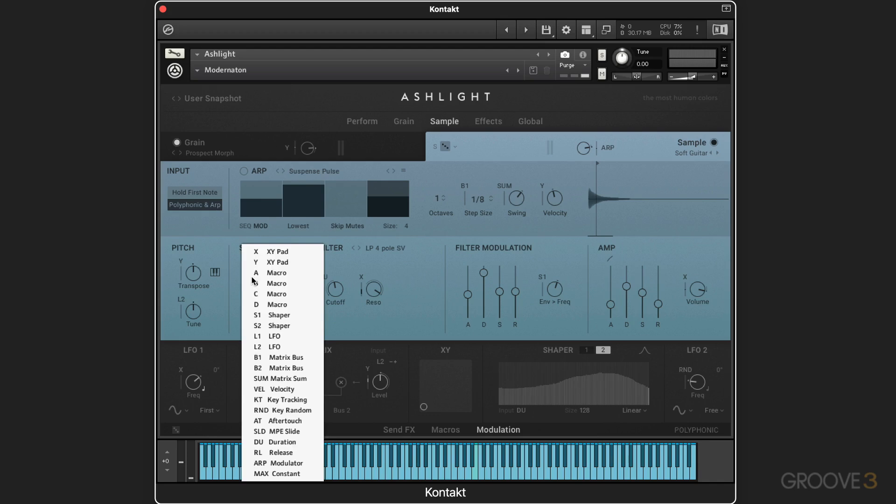
click(297, 419)
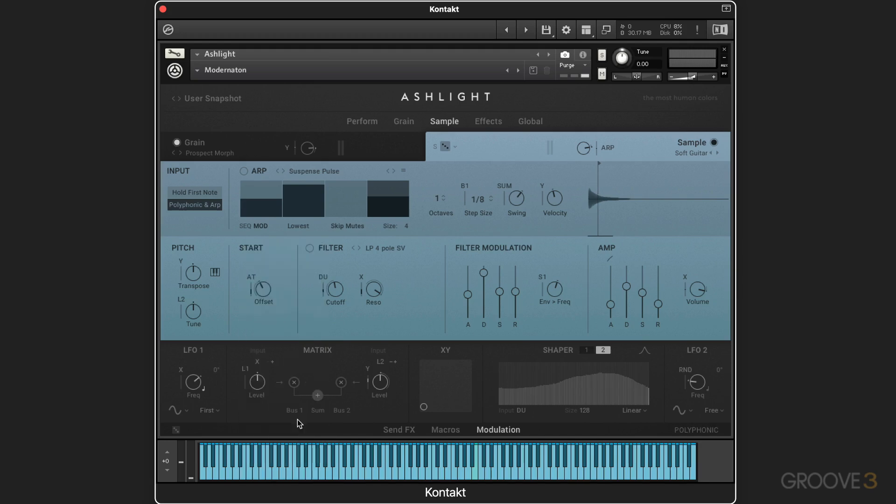
drag(250, 293, 259, 196)
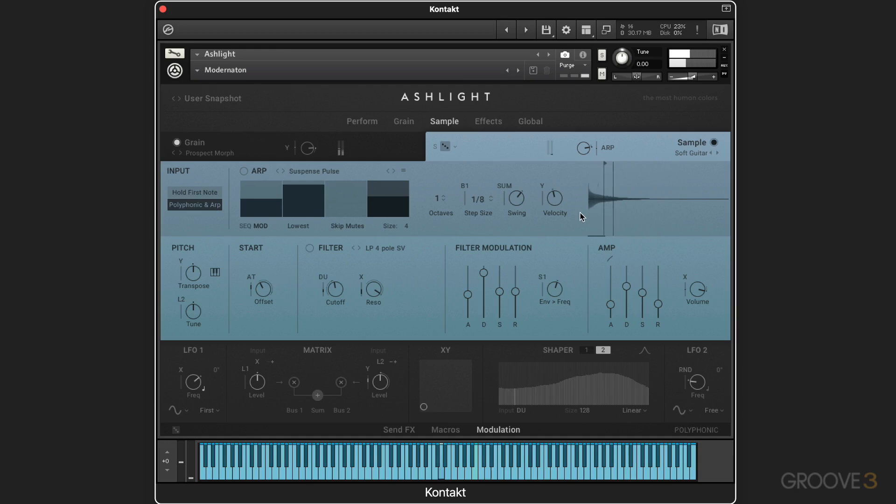
drag(251, 287, 255, 252)
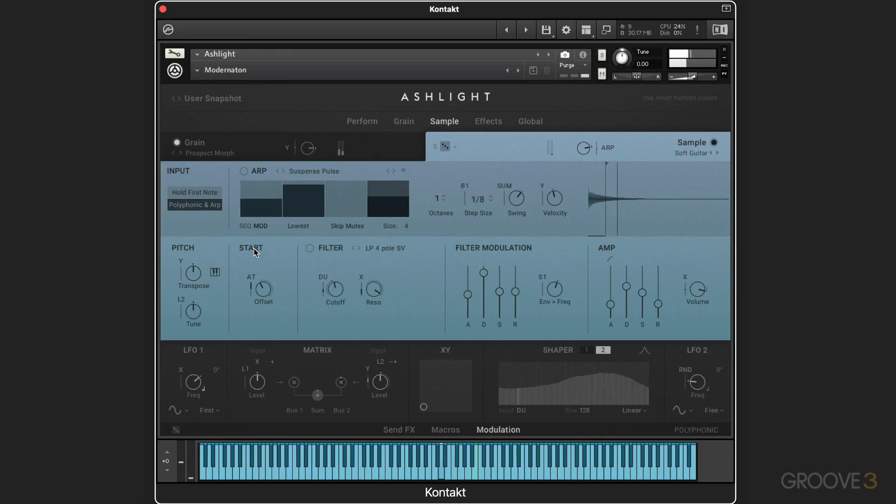
Reduce the Start Offset's Aftertouch depth, lower the Offset to 23.86 %, and raise the Aftertouch depth again.
drag(250, 289, 248, 419)
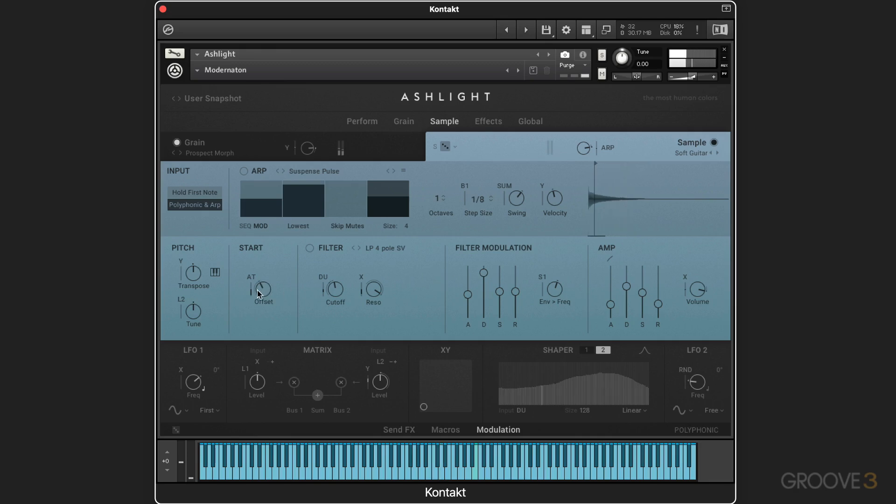
drag(257, 303, 248, 332)
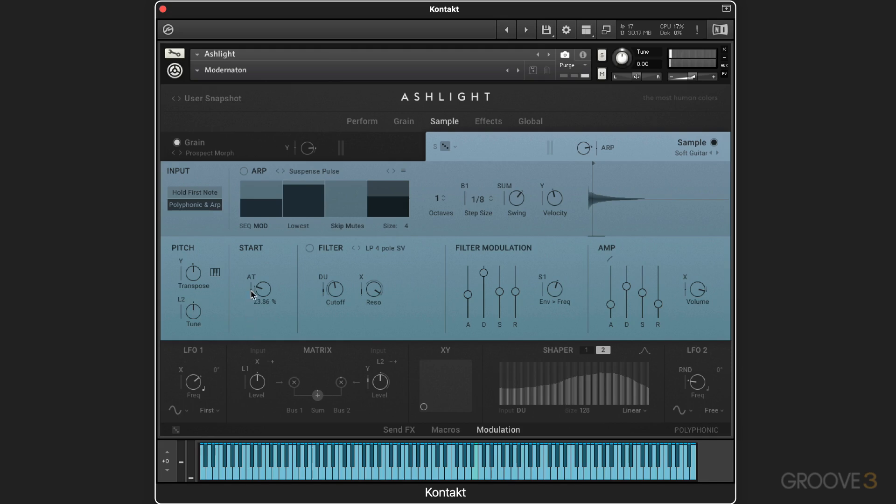
drag(251, 291, 256, 156)
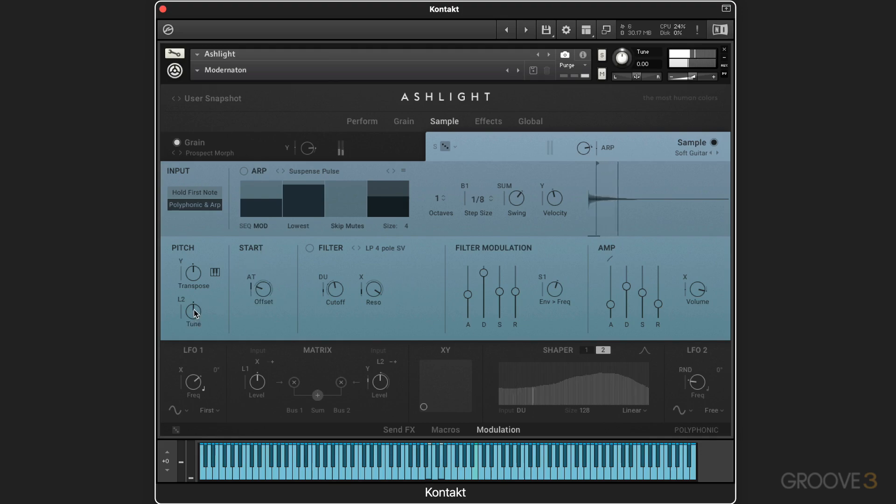
Increase Tune's LFO 2 modulation depth, and check LFO 2's waveform choices and frequency modulation settings.
drag(182, 315, 189, 237)
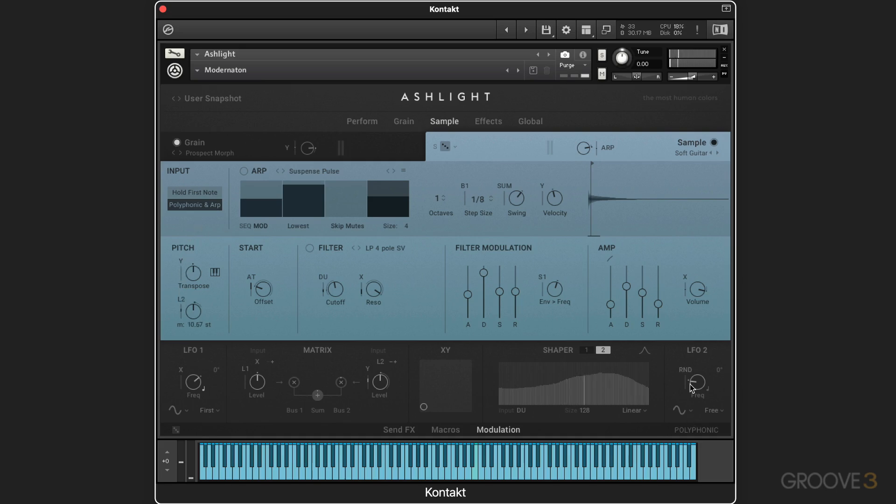
click(687, 410)
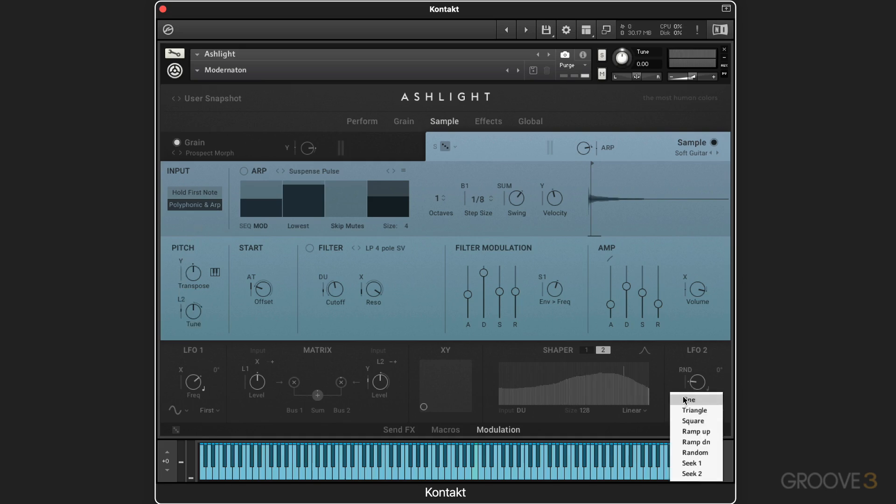
click(674, 384)
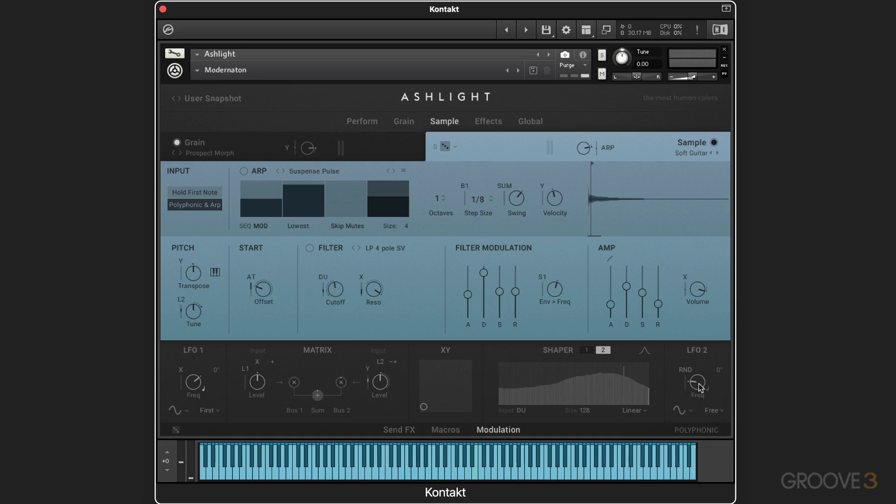
click(685, 370)
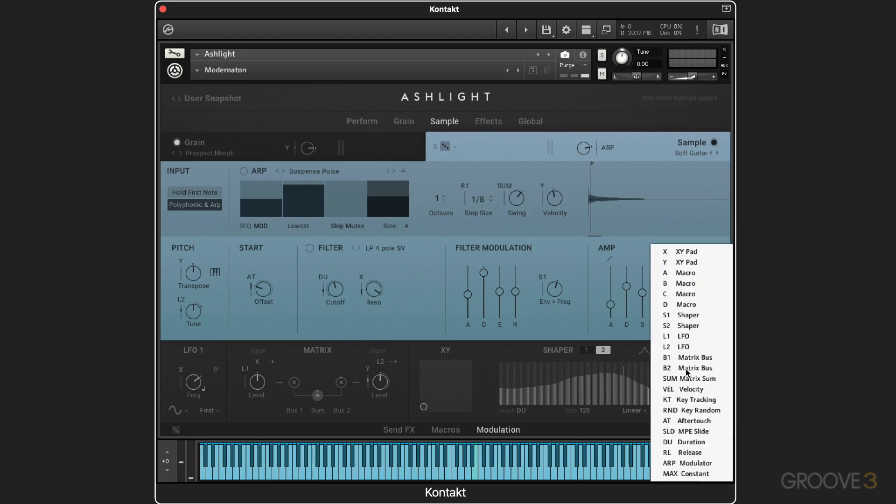
click(636, 368)
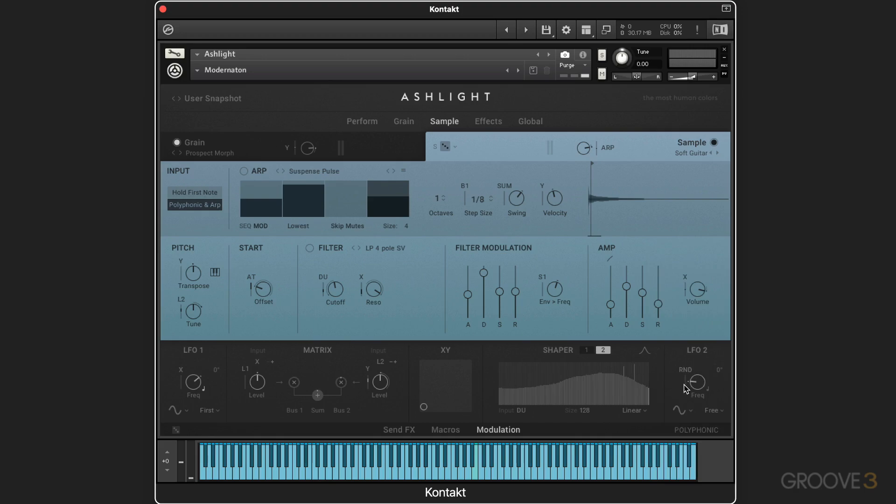
mouse_move(685, 382)
mouse_down()
mouse_move(687, 318)
mouse_move(684, 383)
mouse_up()
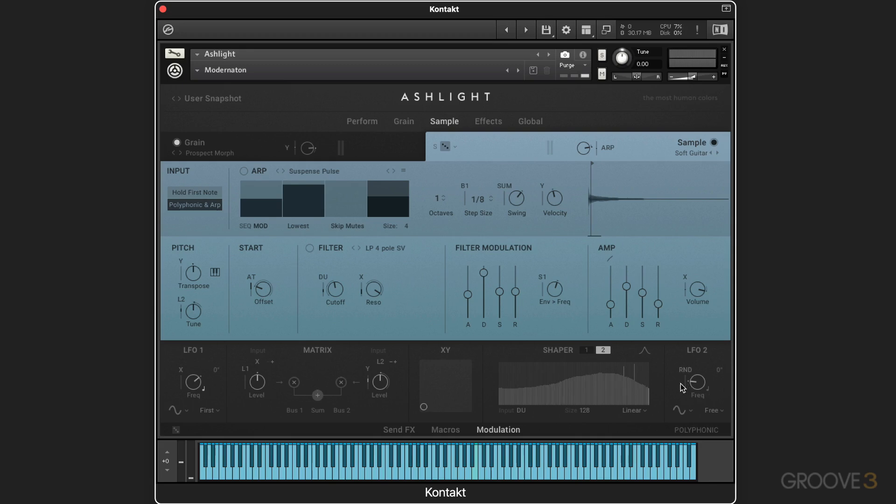